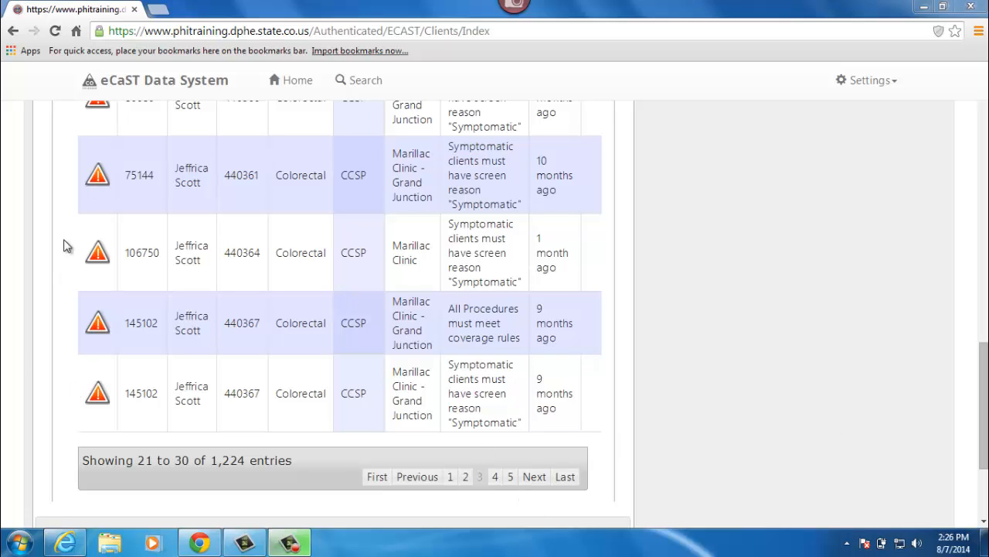
Step: Open the Marillac Clinic client's screen reason error from 1 month ago in a new tab and follow its link to resolve it
{"action": "right_click", "coordinate": [97, 260]}
{"action": "left_click", "coordinate": [155, 269]}
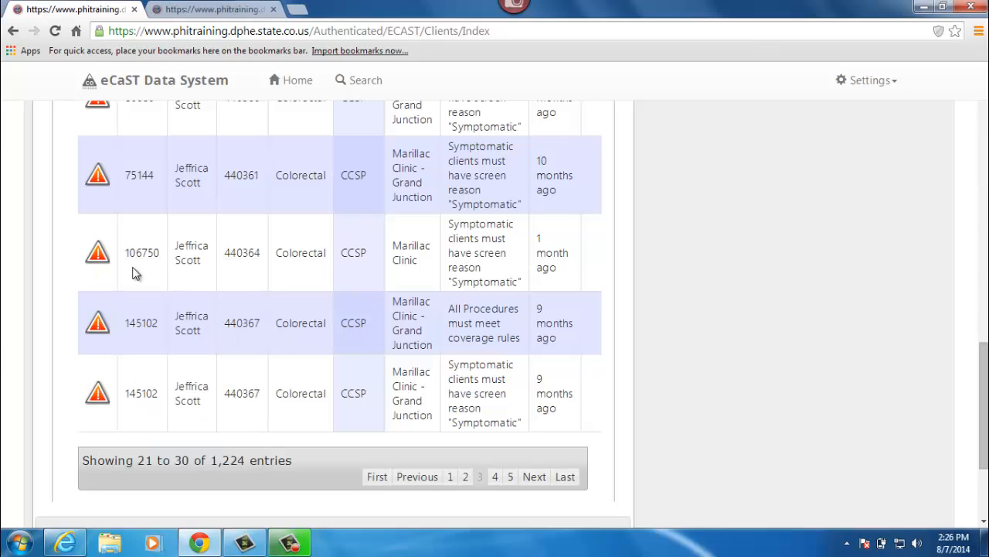
{"action": "left_click", "coordinate": [216, 8]}
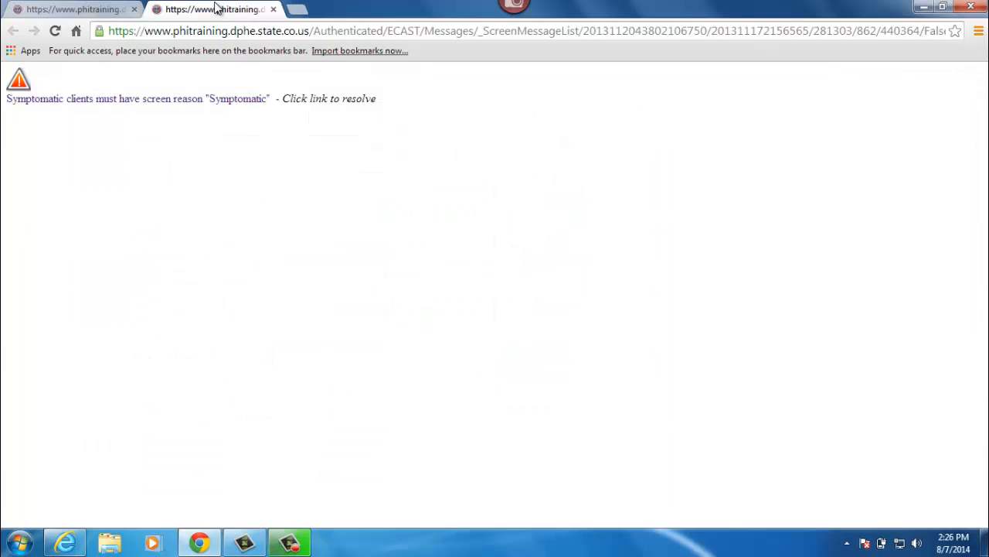
{"action": "left_click", "coordinate": [196, 103]}
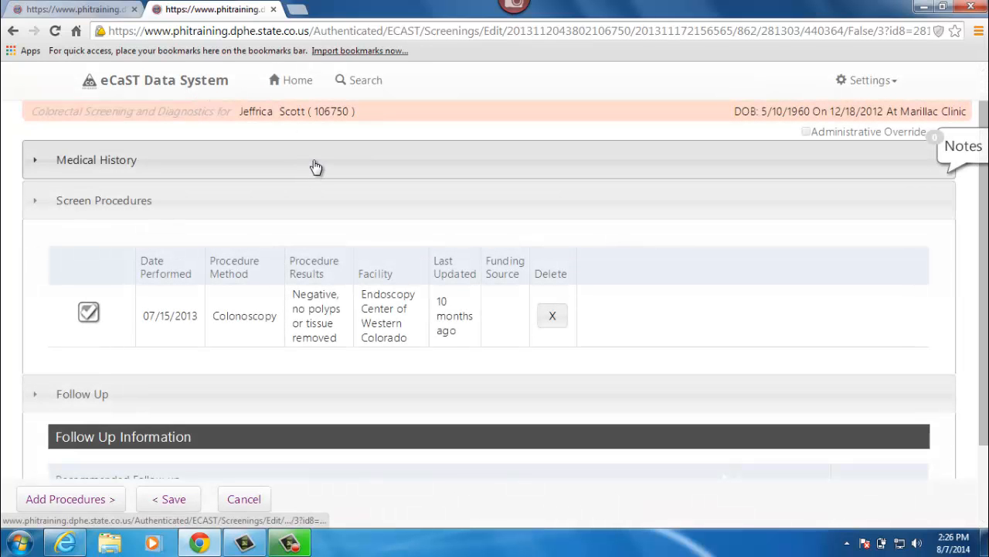
Step: Expand the screening's Medical History and review the full Symptom(s) list
{"action": "left_click", "coordinate": [316, 167]}
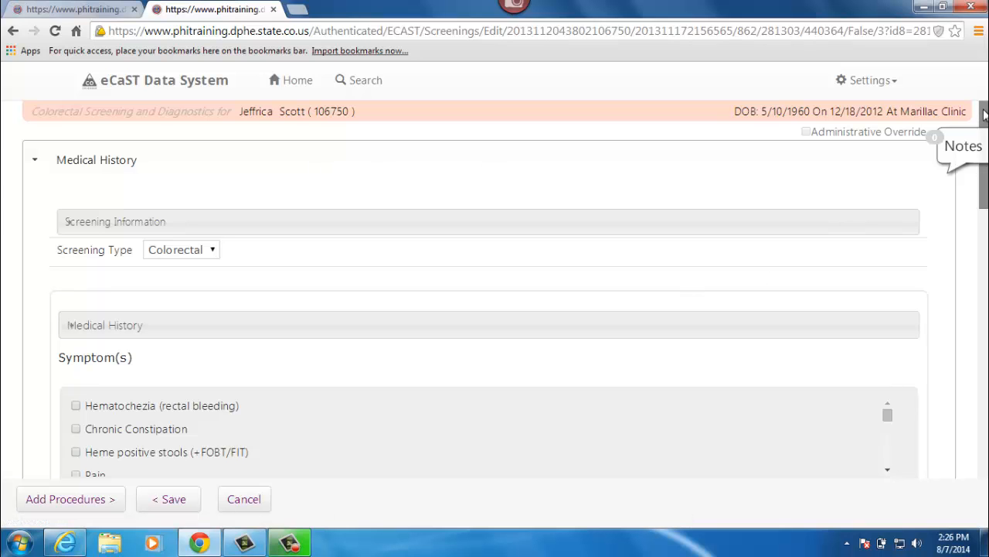
{"action": "scroll", "coordinate": [984, 114], "scroll_direction": "down", "scroll_amount": 2}
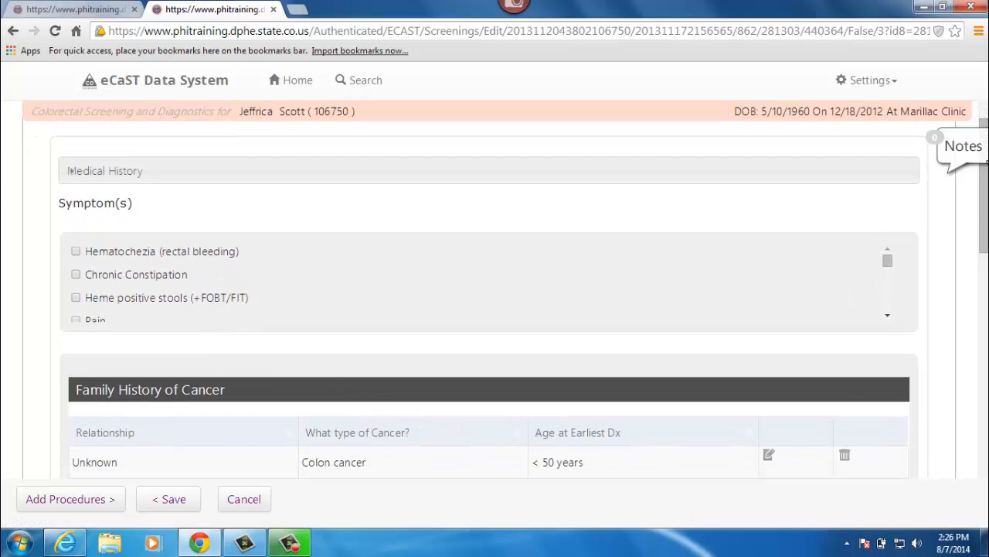
{"action": "left_click_drag", "start_coordinate": [888, 261], "coordinate": [888, 309]}
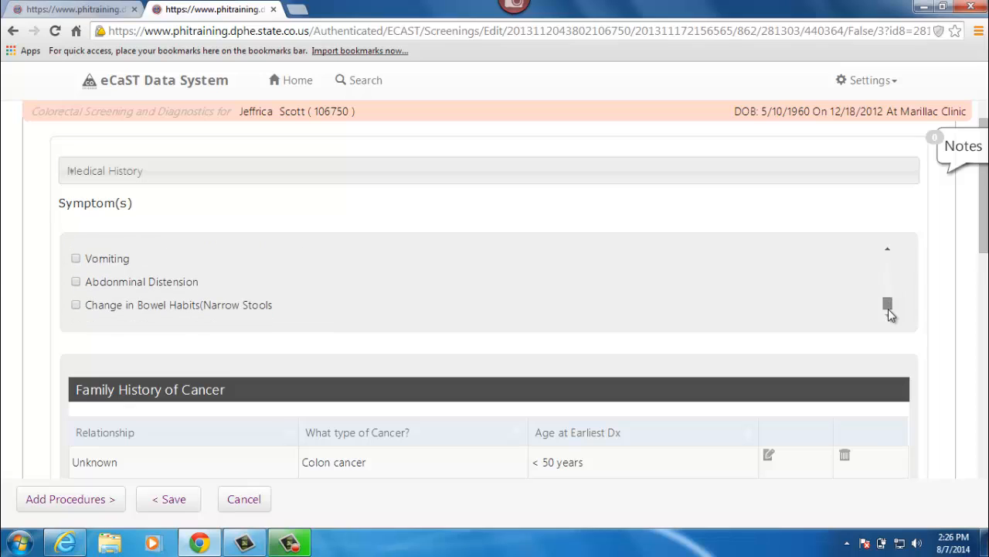
{"action": "left_click", "coordinate": [983, 200]}
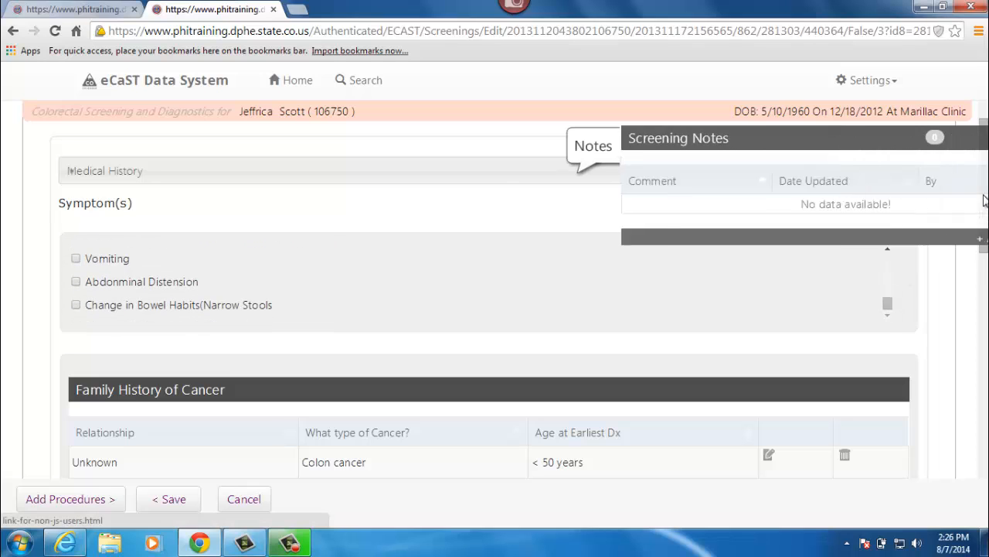
{"action": "left_click", "coordinate": [508, 154]}
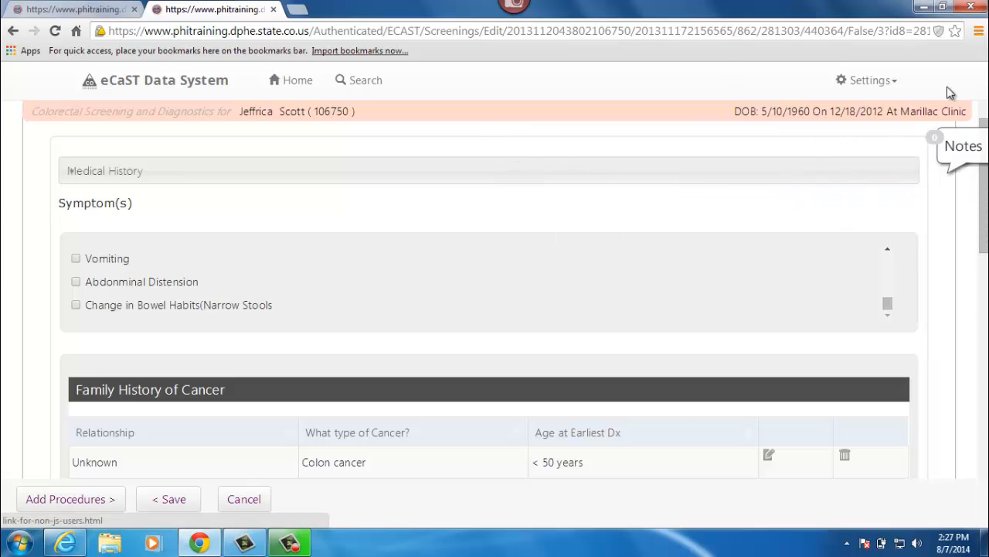
Step: Set Screen Reason to Symptomatic in the Referral Information, save the screening, and close its tab
{"action": "left_click_drag", "start_coordinate": [984, 128], "coordinate": [986, 263]}
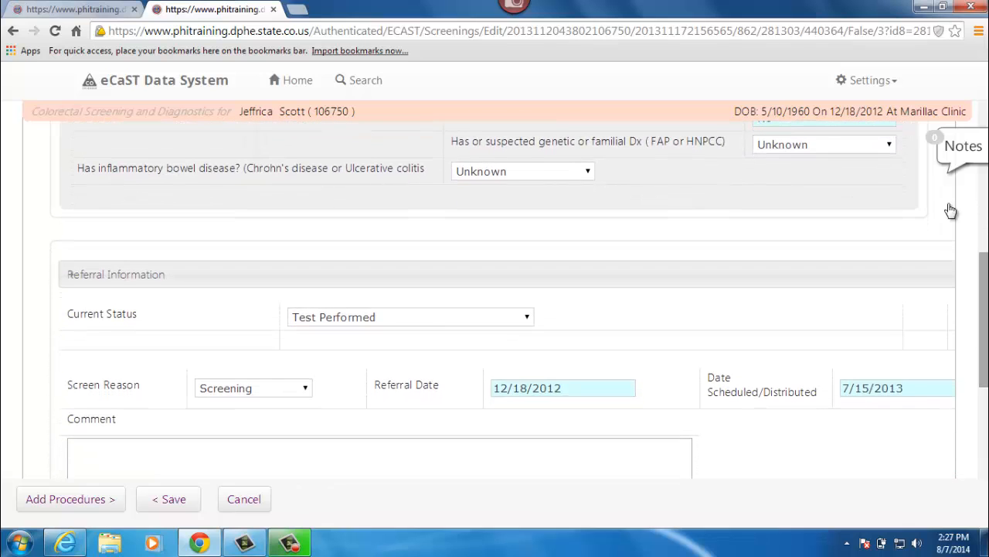
{"action": "left_click", "coordinate": [306, 392]}
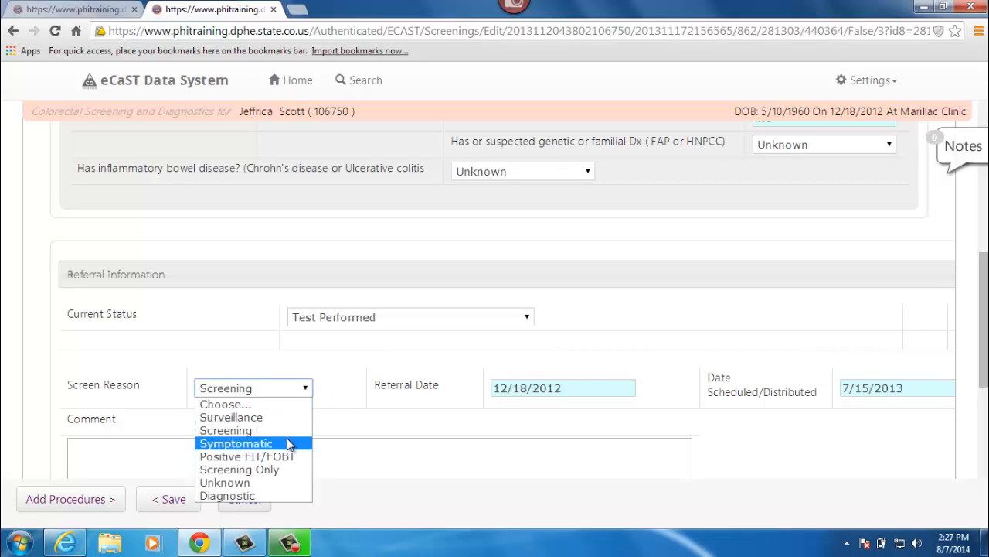
{"action": "left_click", "coordinate": [287, 443]}
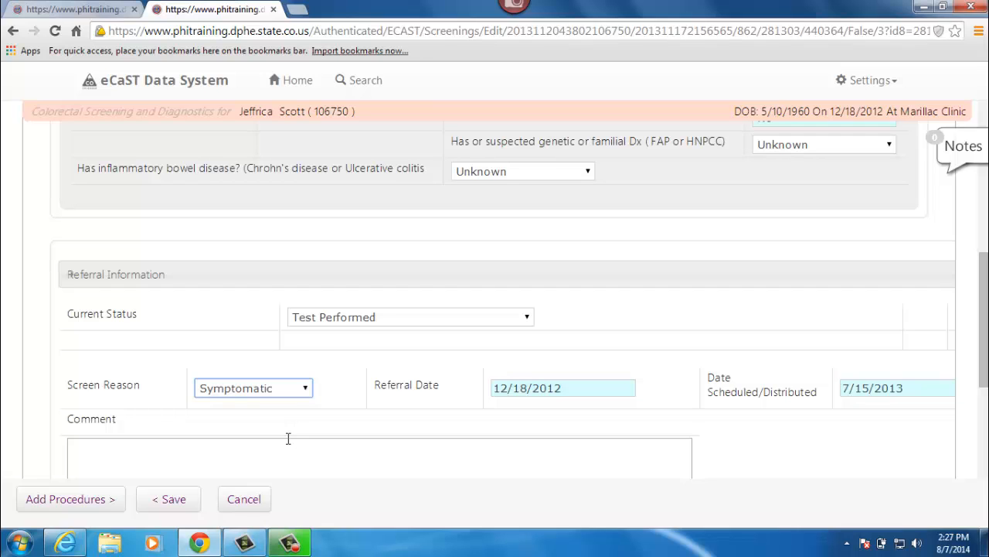
{"action": "left_click", "coordinate": [177, 504]}
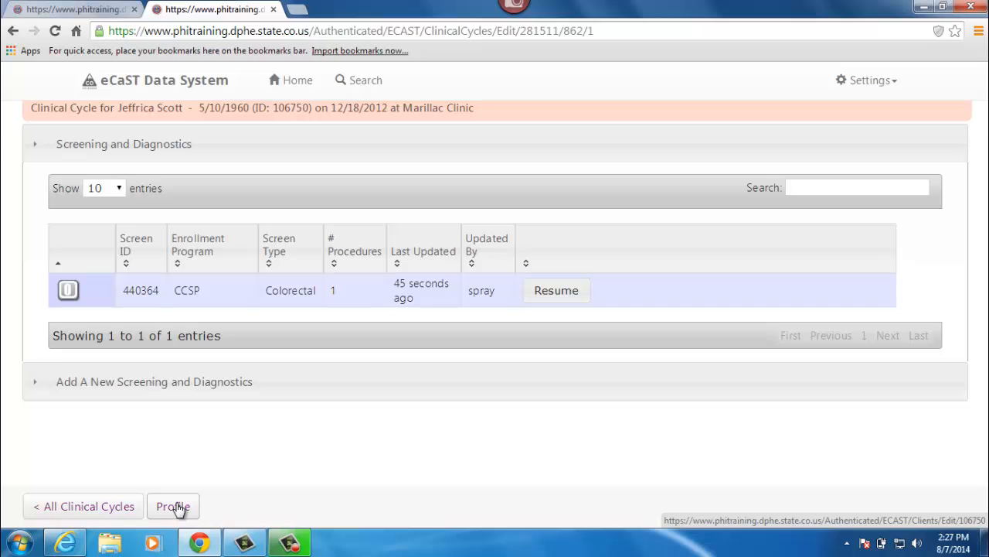
{"action": "left_click", "coordinate": [274, 10]}
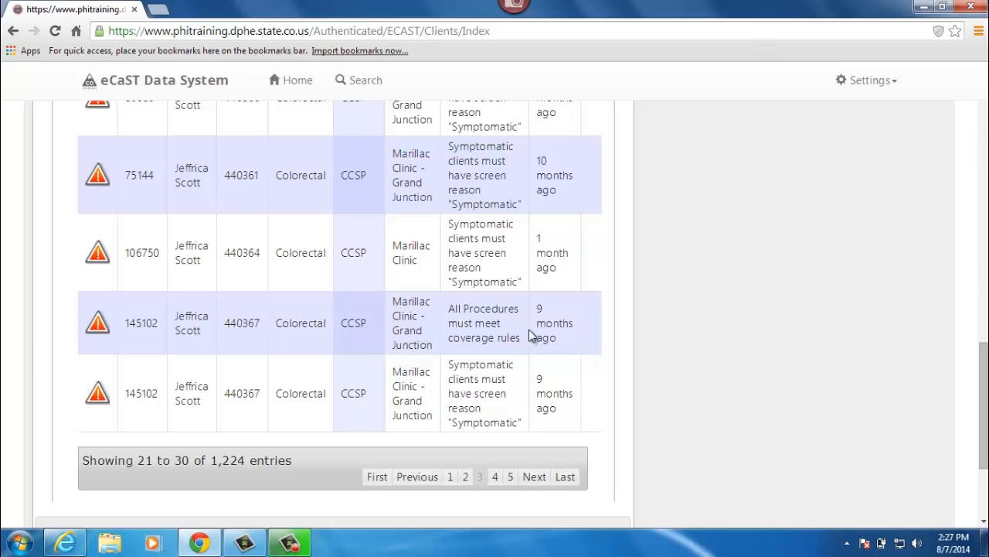
Step: Open the "All Procedures must meet coverage rules" error for Marillac Clinic - Grand Junction in a new tab and follow its resolve link
{"action": "right_click", "coordinate": [96, 334]}
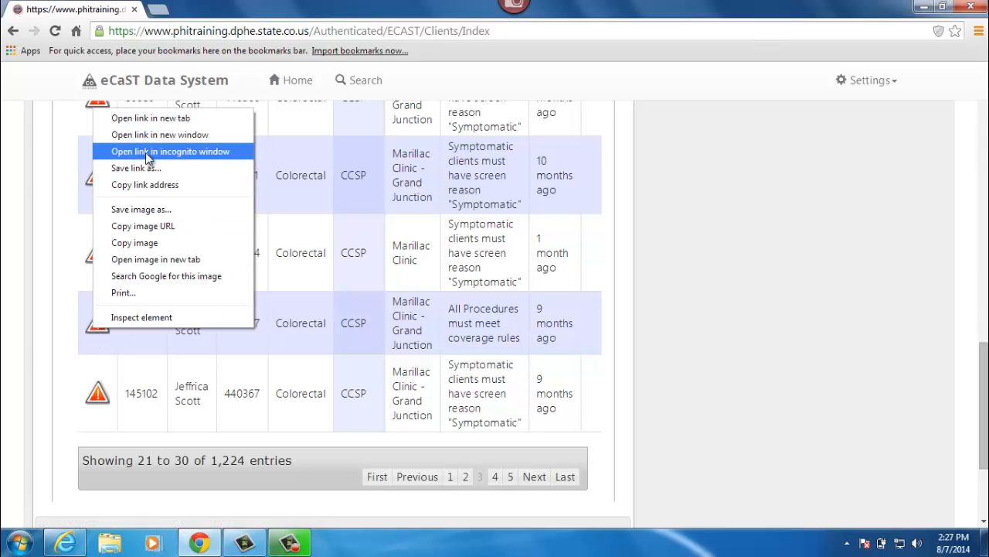
{"action": "left_click", "coordinate": [183, 118]}
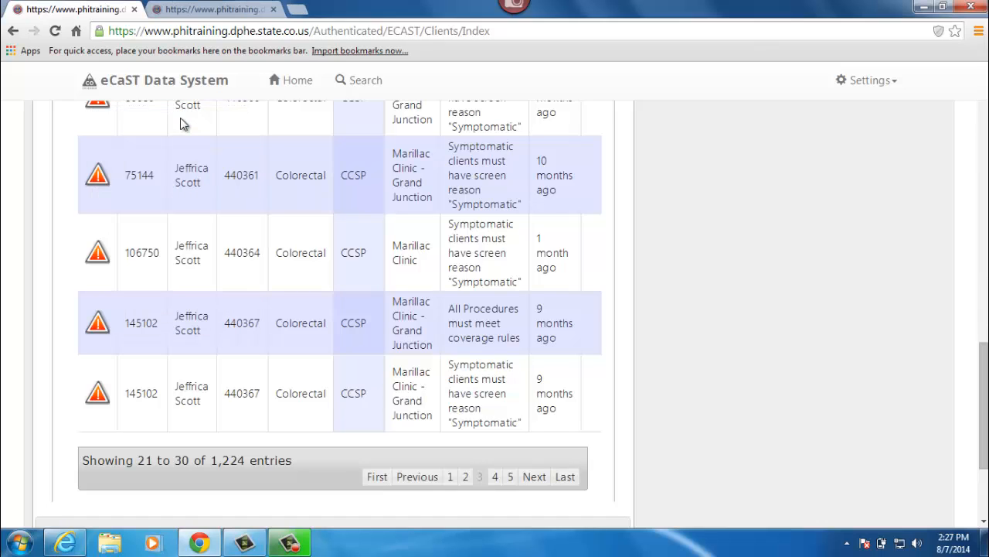
{"action": "left_click", "coordinate": [205, 9]}
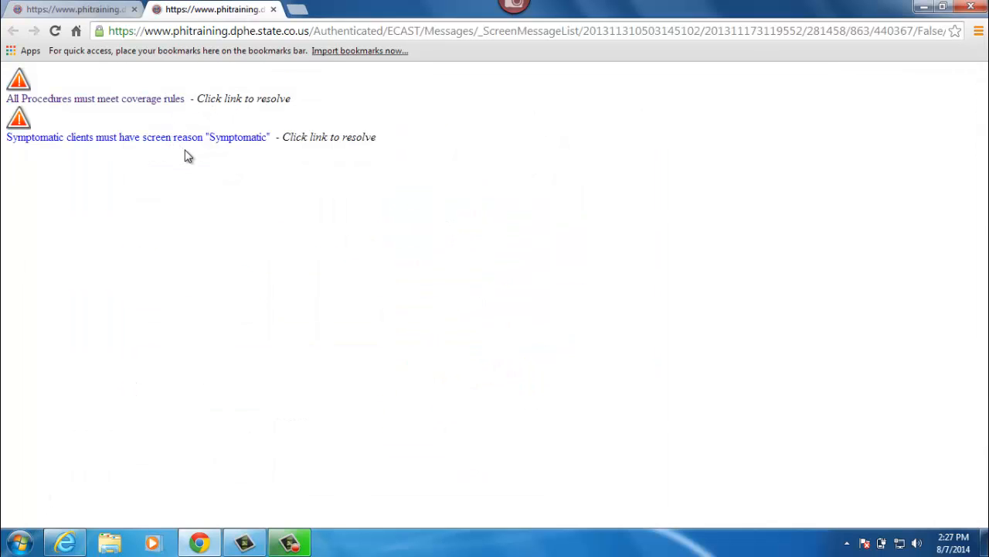
{"action": "left_click", "coordinate": [140, 101]}
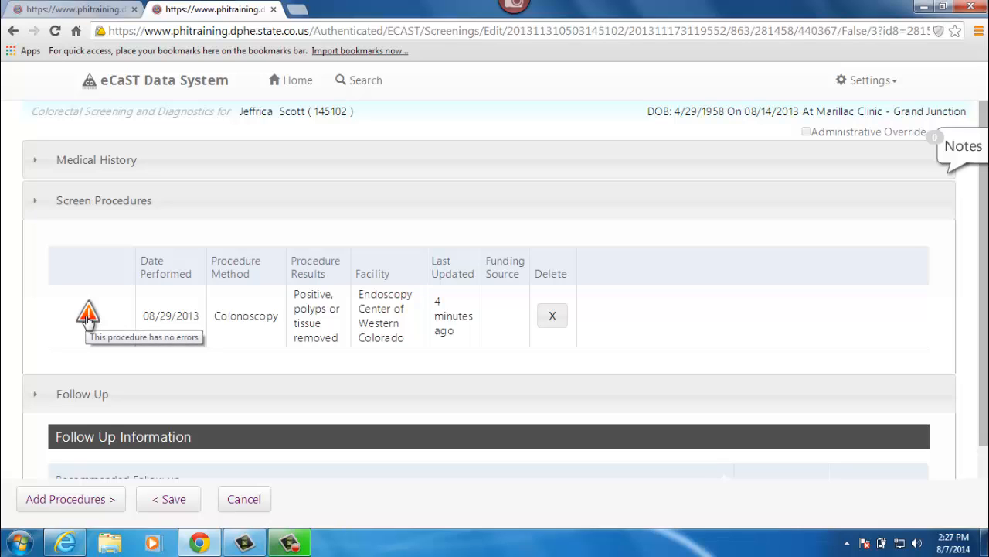
Step: Resolve the colonoscopy's "Patient Given Results Unknown" error by answering Yes to whether the patient was given results, and save the procedure
{"action": "left_click", "coordinate": [86, 317]}
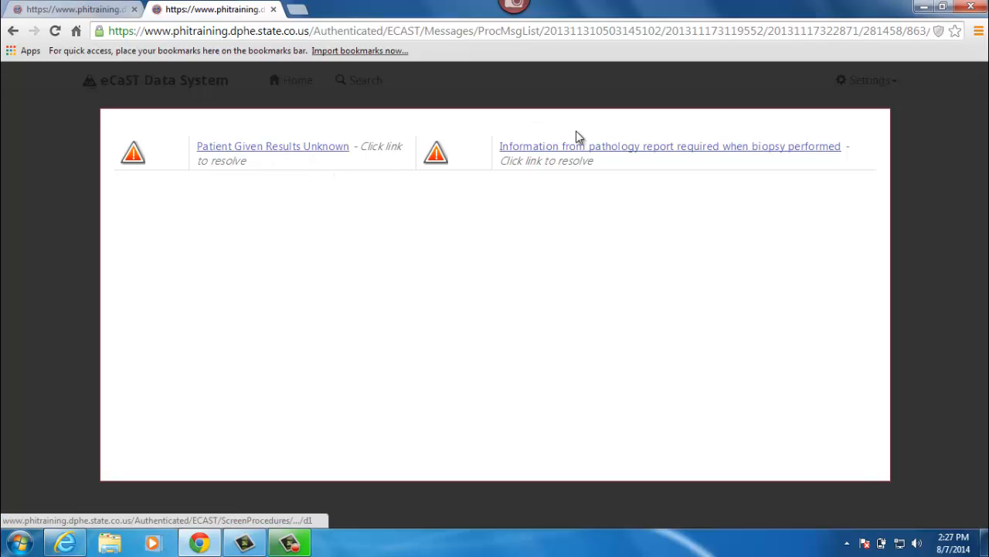
{"action": "left_click", "coordinate": [274, 146]}
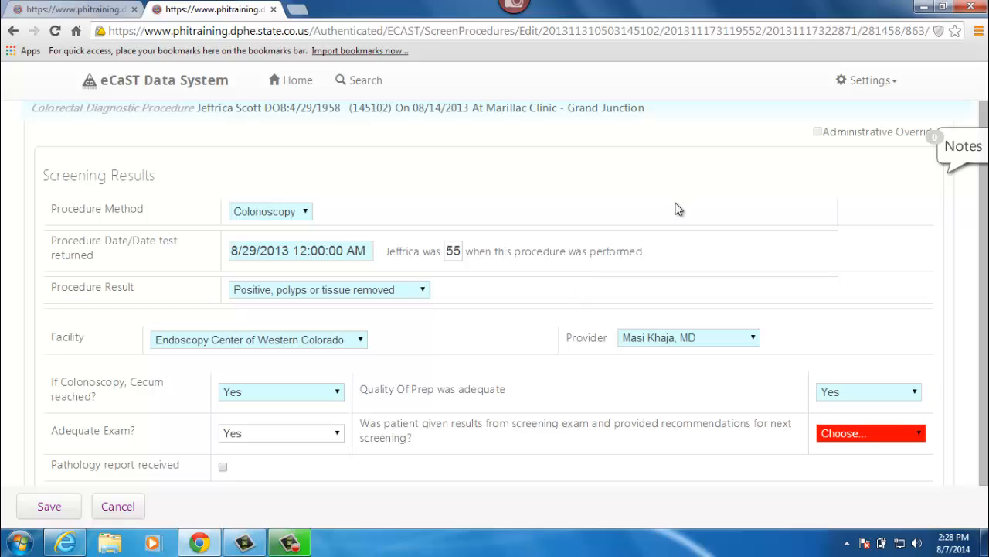
{"action": "left_click", "coordinate": [839, 436]}
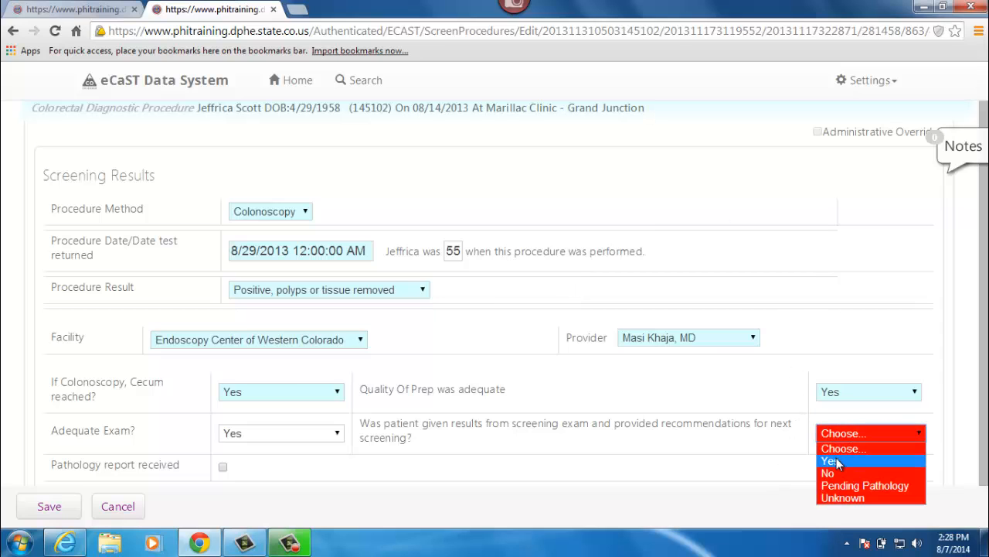
{"action": "left_click", "coordinate": [839, 461]}
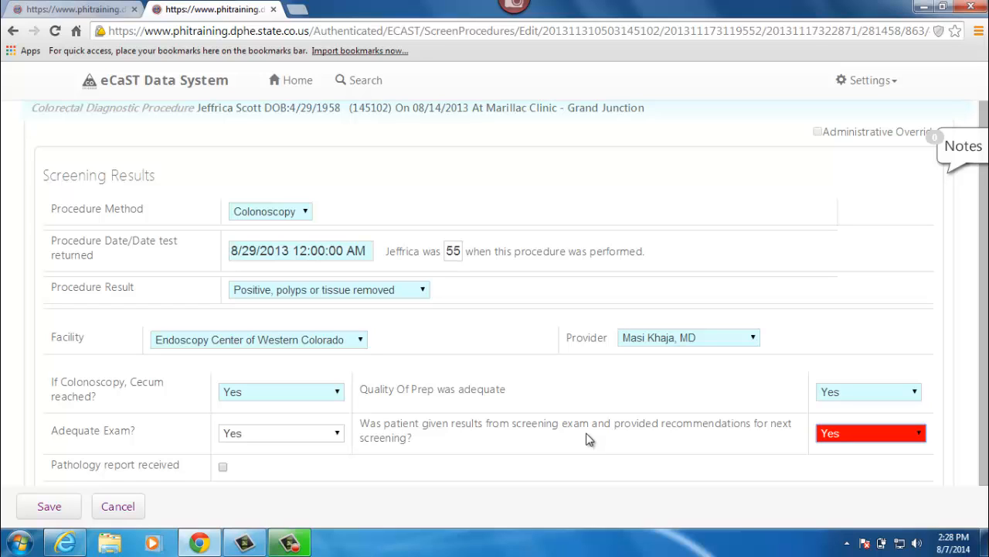
{"action": "left_click", "coordinate": [52, 506]}
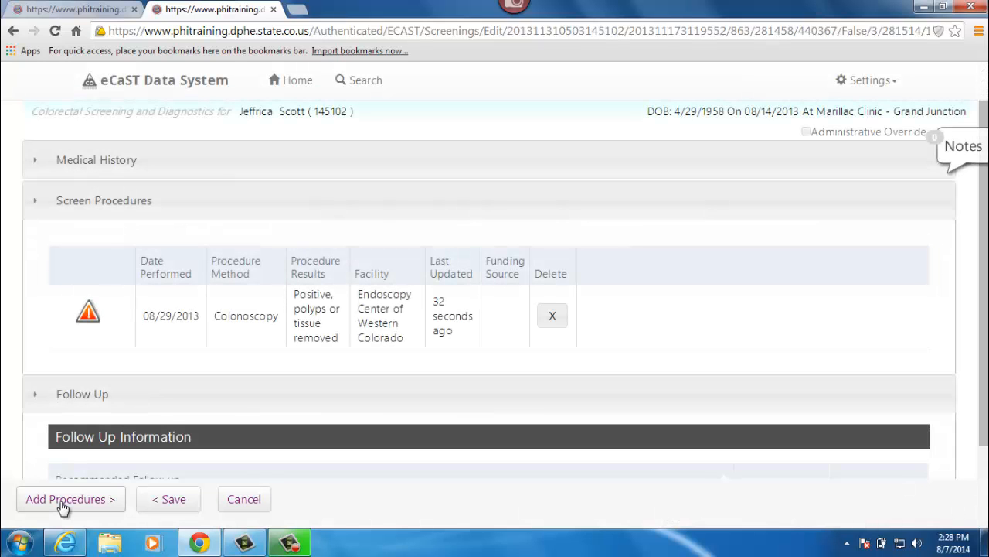
Step: Open the colonoscopy's missing pathology information error, mark Pathology report received, view the Pathology fields, and close the tab without saving
{"action": "left_click", "coordinate": [91, 317]}
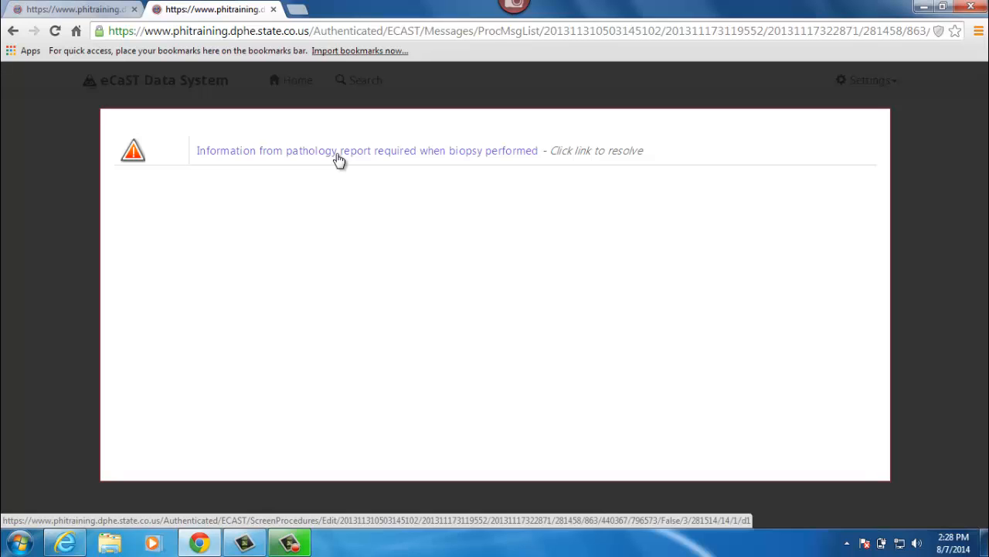
{"action": "left_click", "coordinate": [337, 158]}
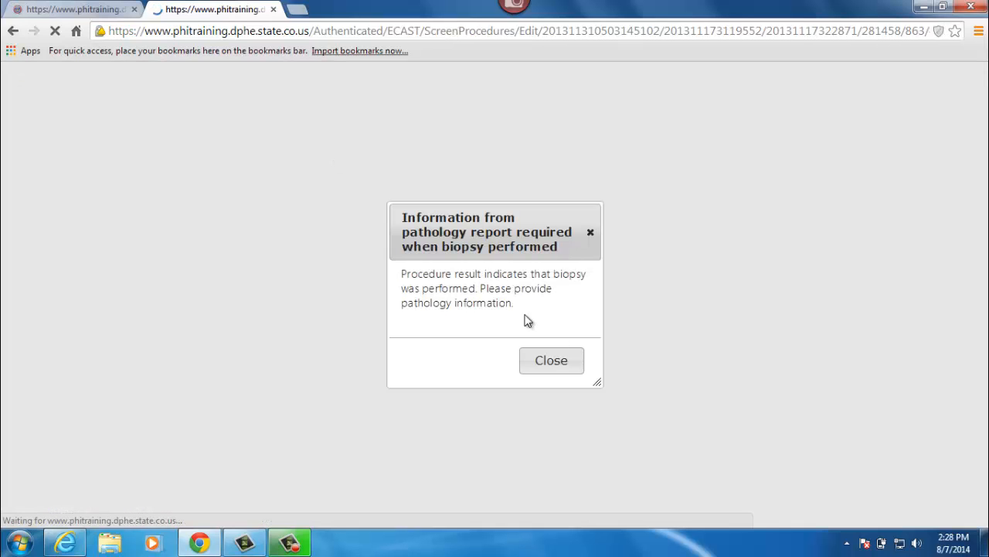
{"action": "left_click", "coordinate": [564, 361]}
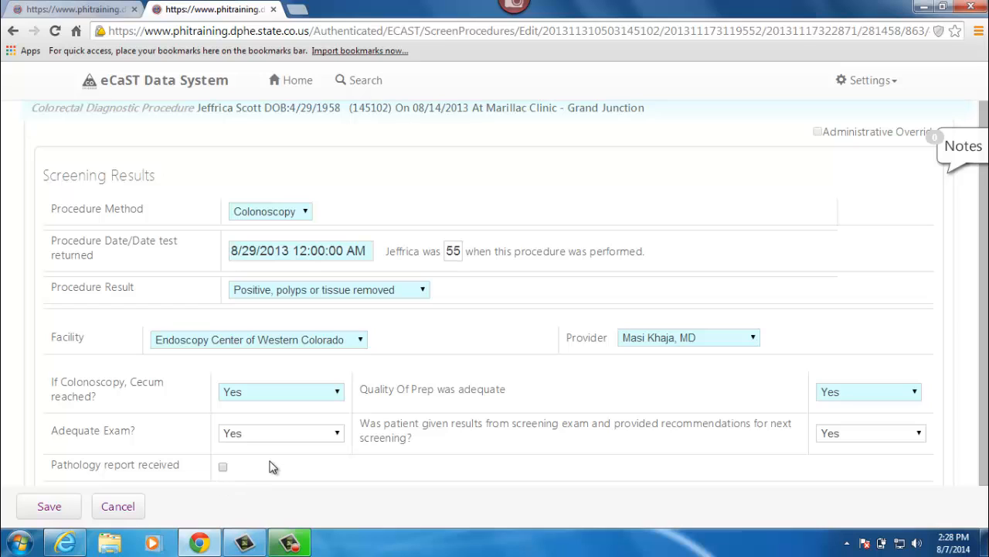
{"action": "left_click", "coordinate": [222, 468]}
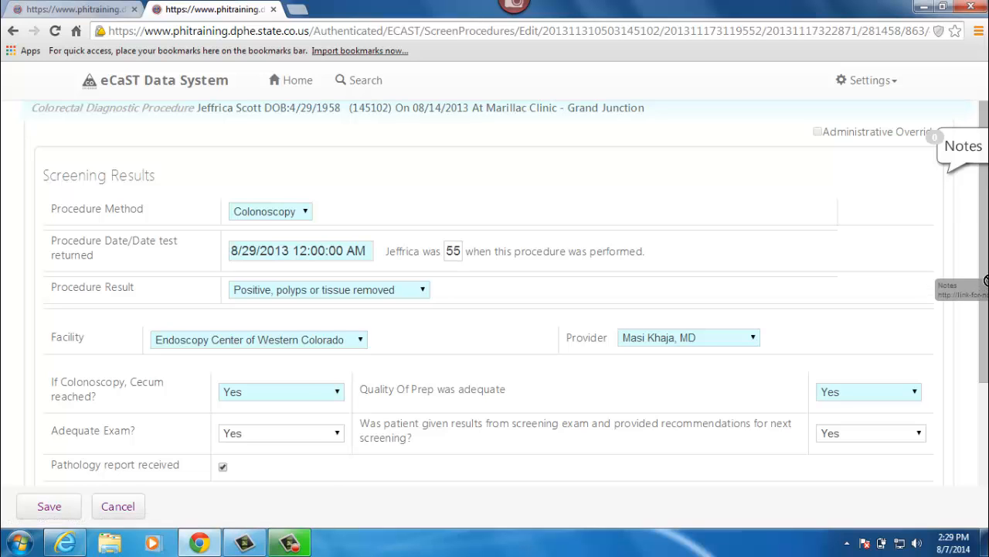
{"action": "left_click_drag", "start_coordinate": [986, 133], "coordinate": [985, 237]}
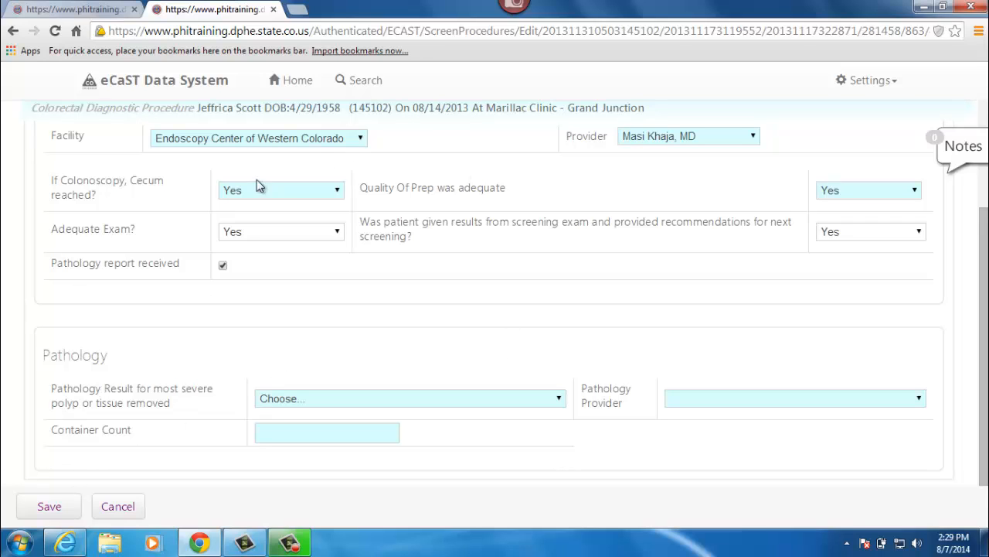
{"action": "left_click", "coordinate": [274, 11]}
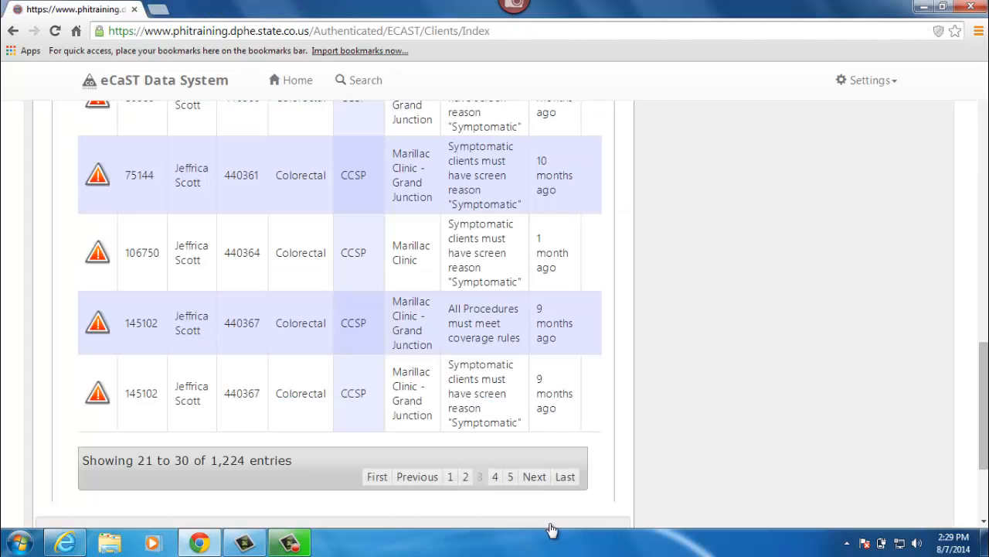
Step: Review the error messages on page 4 of the error list and advance to page 5
{"action": "left_click", "coordinate": [535, 477]}
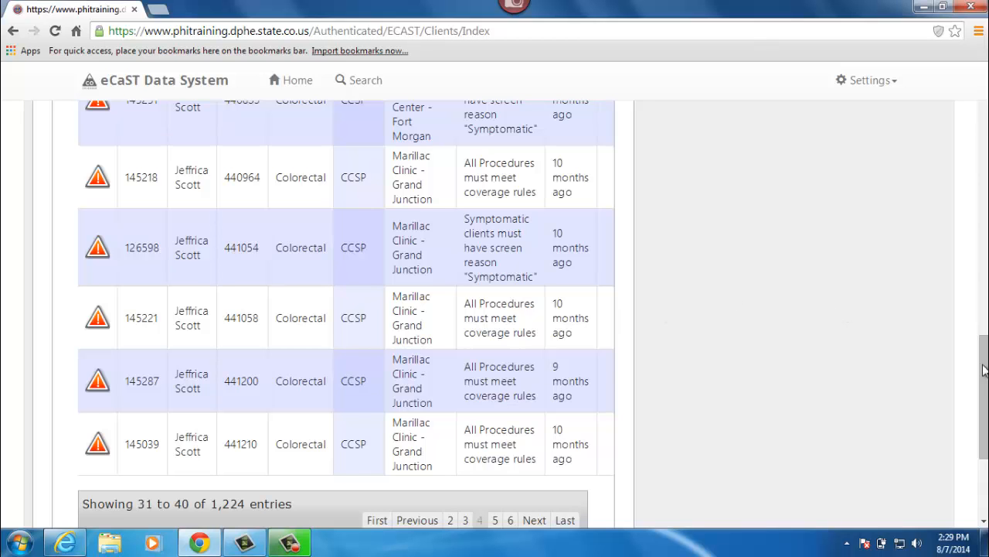
{"action": "left_click_drag", "start_coordinate": [986, 384], "coordinate": [985, 265]}
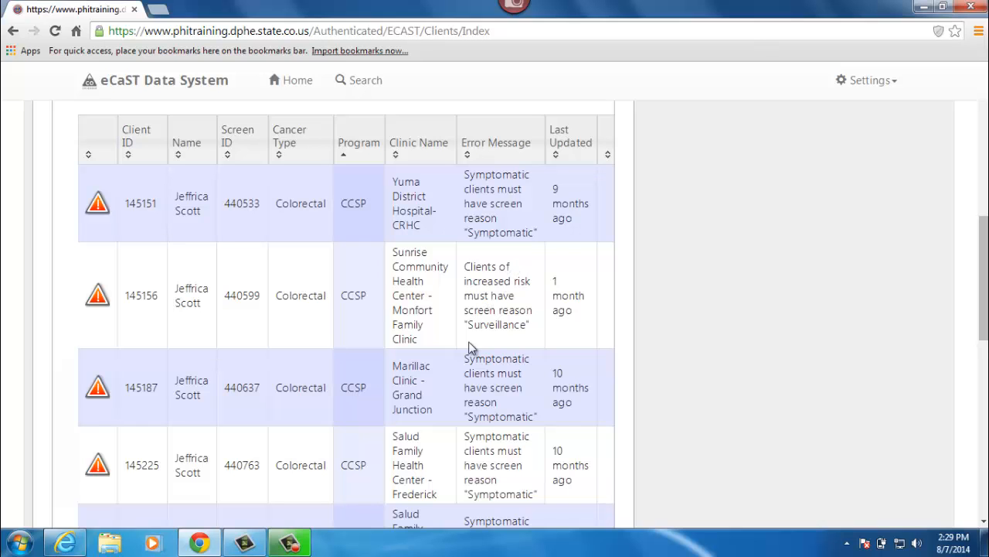
{"action": "left_click_drag", "start_coordinate": [985, 255], "coordinate": [986, 412]}
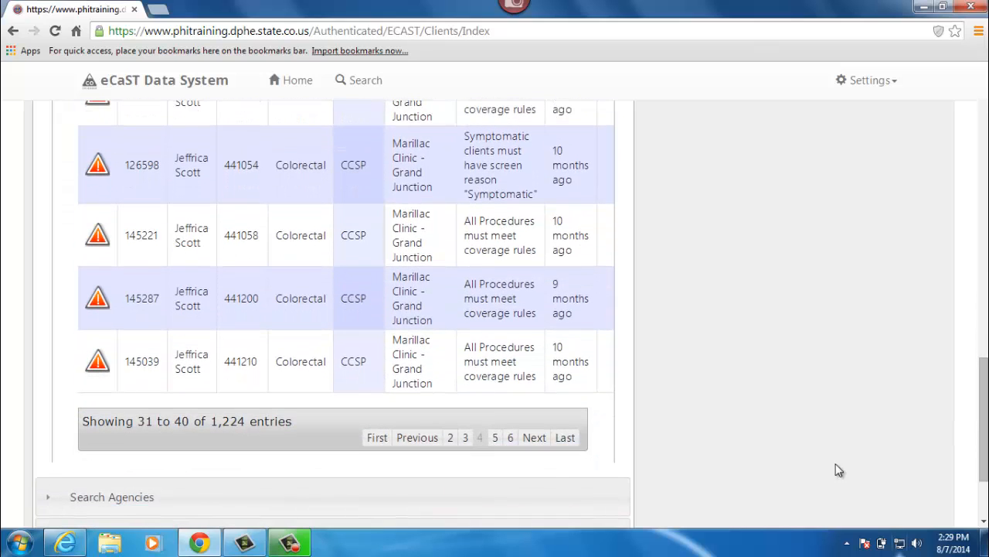
{"action": "left_click", "coordinate": [534, 437]}
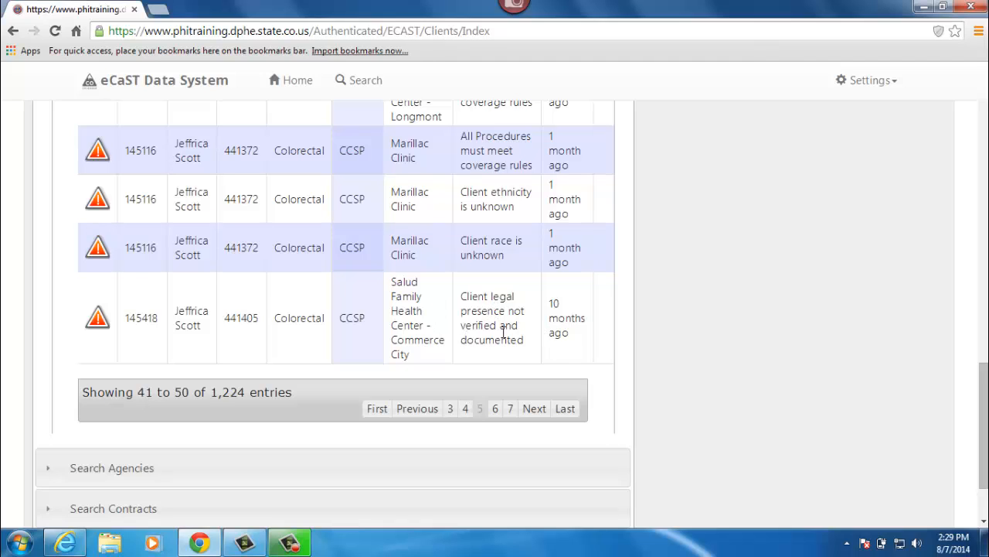
Step: Open the "Client legal presence not verified and documented" error for Salud Family Health Center - Commerce City in a new tab and view it
{"action": "right_click", "coordinate": [96, 326]}
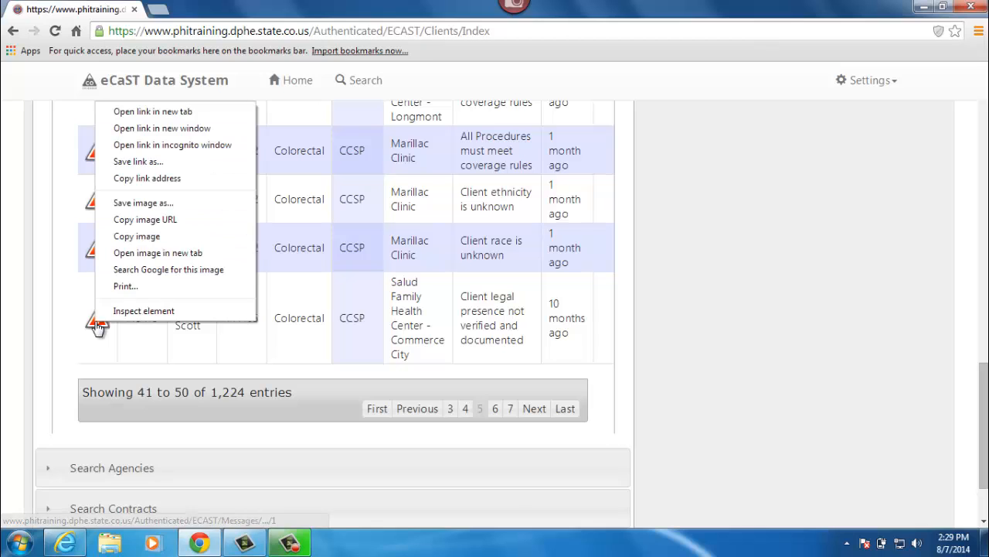
{"action": "left_click", "coordinate": [147, 113]}
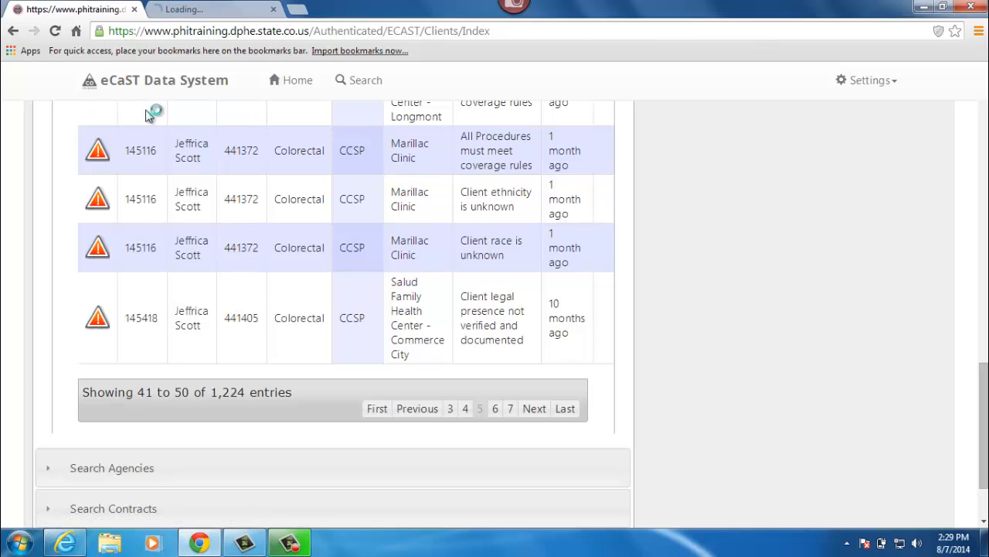
{"action": "left_click", "coordinate": [208, 10]}
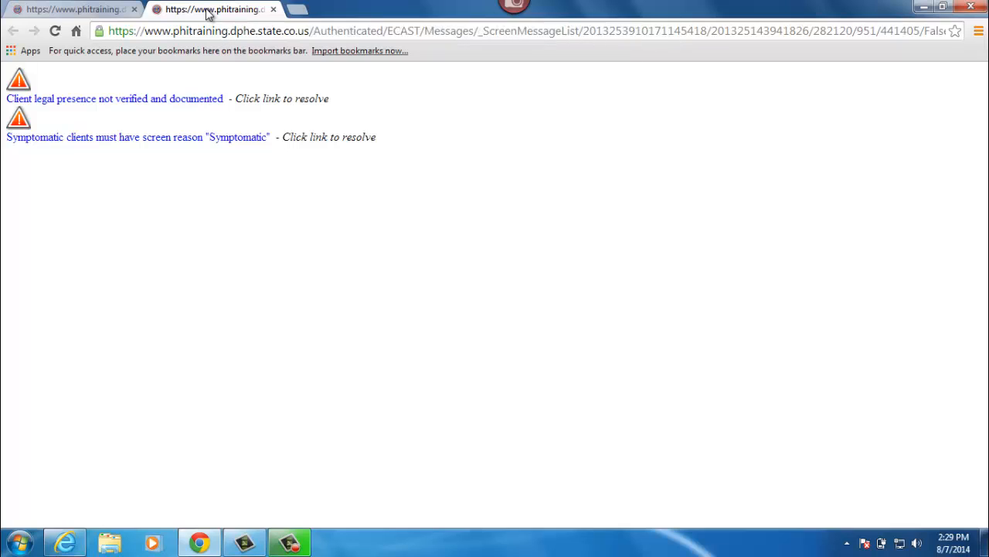
Step: Open the screening behind the legal presence error, cancel out of it to the clinical cycle, and open the client's profile
{"action": "left_click", "coordinate": [177, 107]}
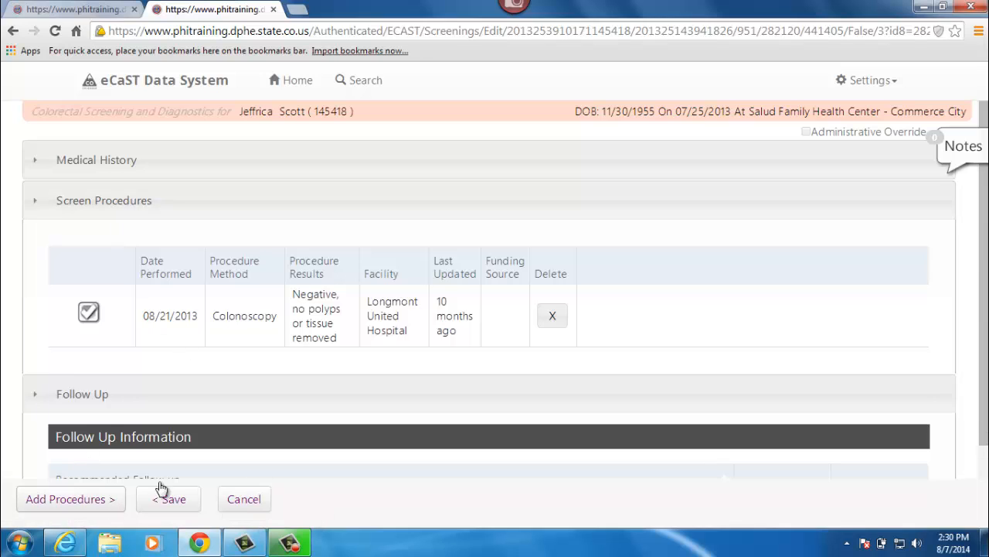
{"action": "left_click", "coordinate": [252, 500]}
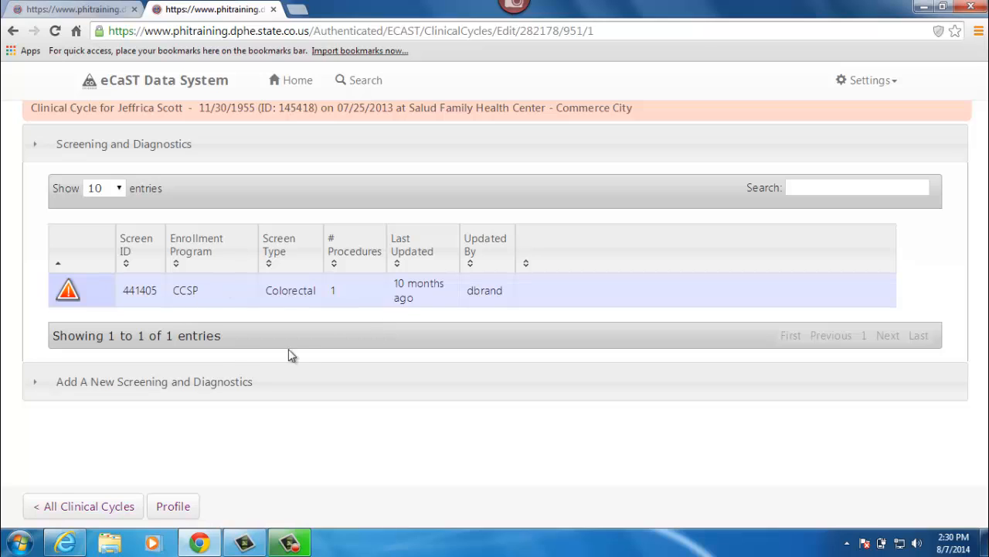
{"action": "left_click", "coordinate": [174, 506]}
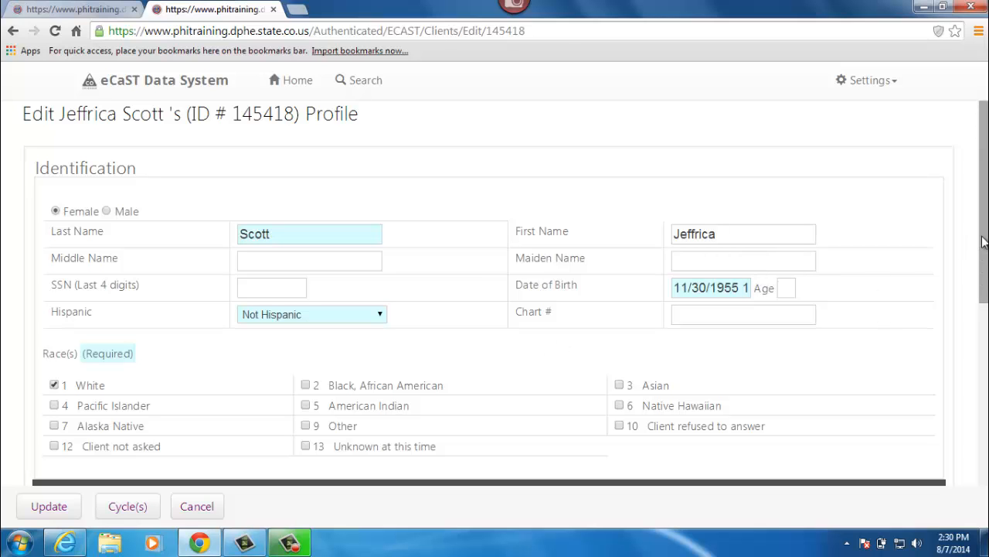
Step: Mark legal presence verified and documented in the client's CCSP enrollment record, save the record, and close the profile's browser tab
{"action": "left_click_drag", "start_coordinate": [984, 239], "coordinate": [986, 379]}
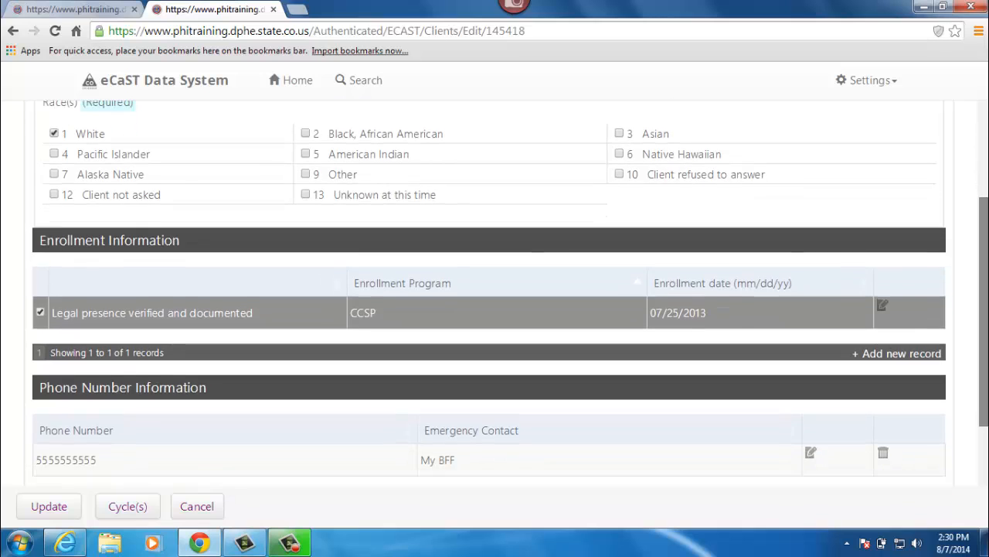
{"action": "left_click", "coordinate": [882, 308]}
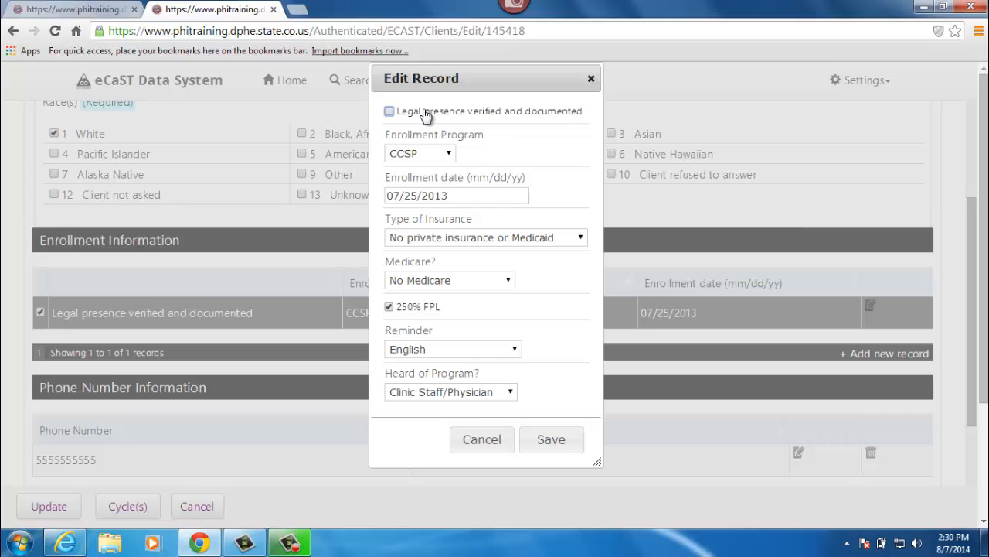
{"action": "left_click", "coordinate": [389, 111]}
{"action": "left_click", "coordinate": [565, 441]}
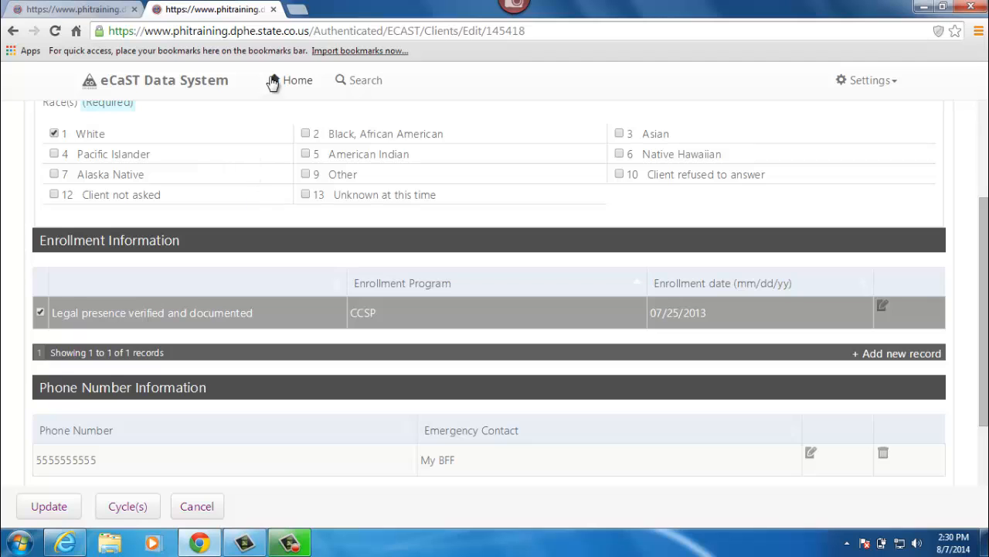
{"action": "left_click", "coordinate": [274, 9]}
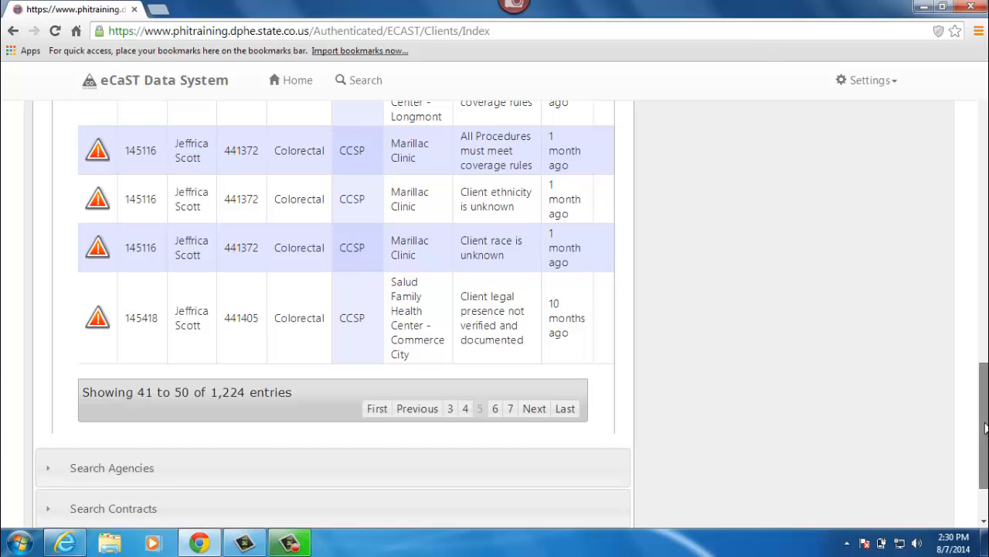
Step: Page through the error list from page 5 to page 8 and examine the error messages there
{"action": "left_click_drag", "start_coordinate": [987, 428], "coordinate": [978, 468]}
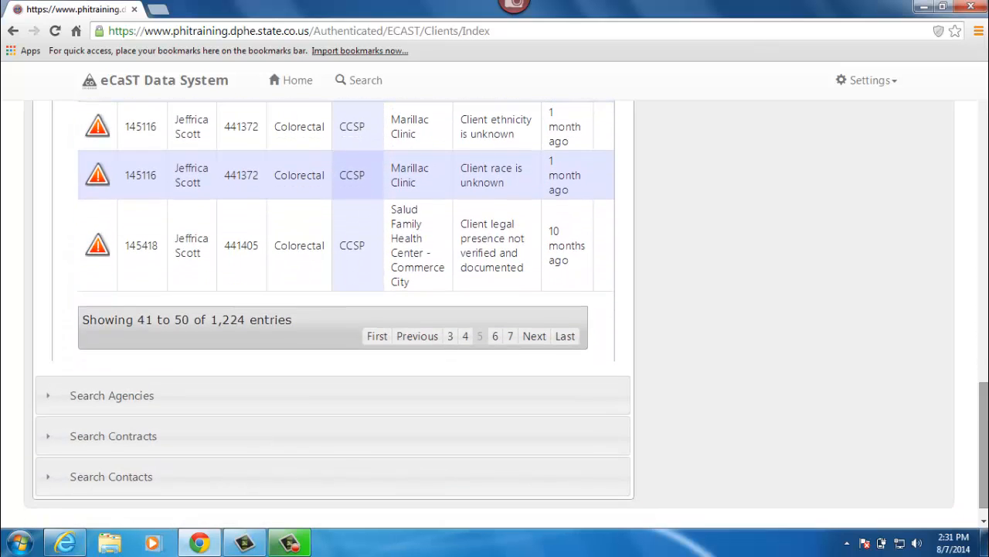
{"action": "left_click", "coordinate": [537, 338]}
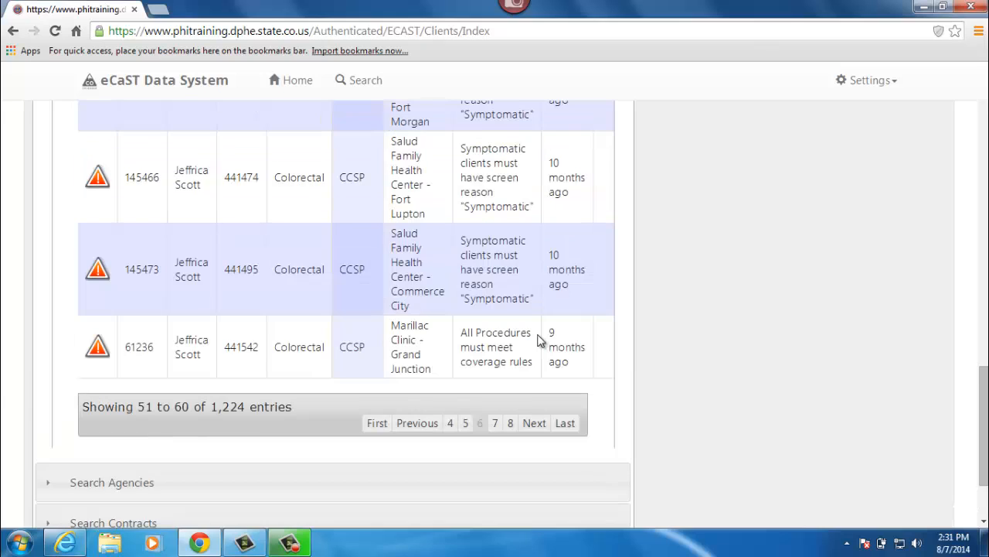
{"action": "left_click", "coordinate": [535, 424]}
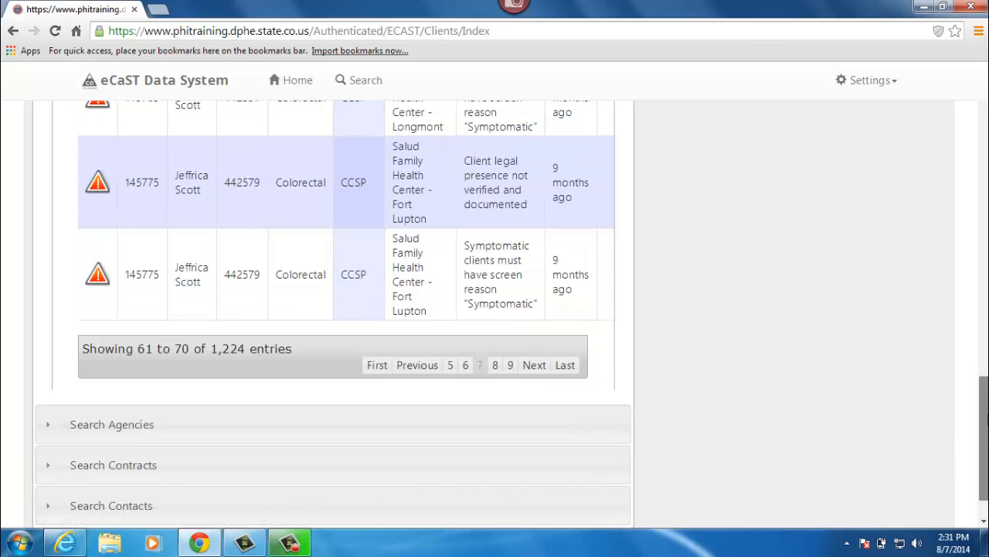
{"action": "mouse_move", "coordinate": [984, 415]}
{"action": "left_mouse_down"}
{"action": "mouse_move", "coordinate": [987, 251]}
{"action": "mouse_move", "coordinate": [985, 414]}
{"action": "left_mouse_up"}
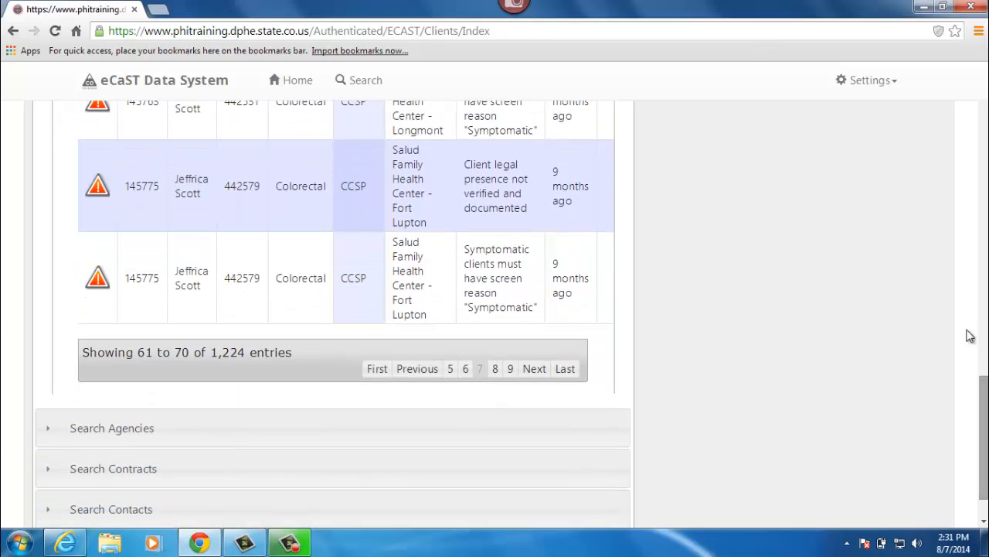
{"action": "left_click", "coordinate": [535, 370]}
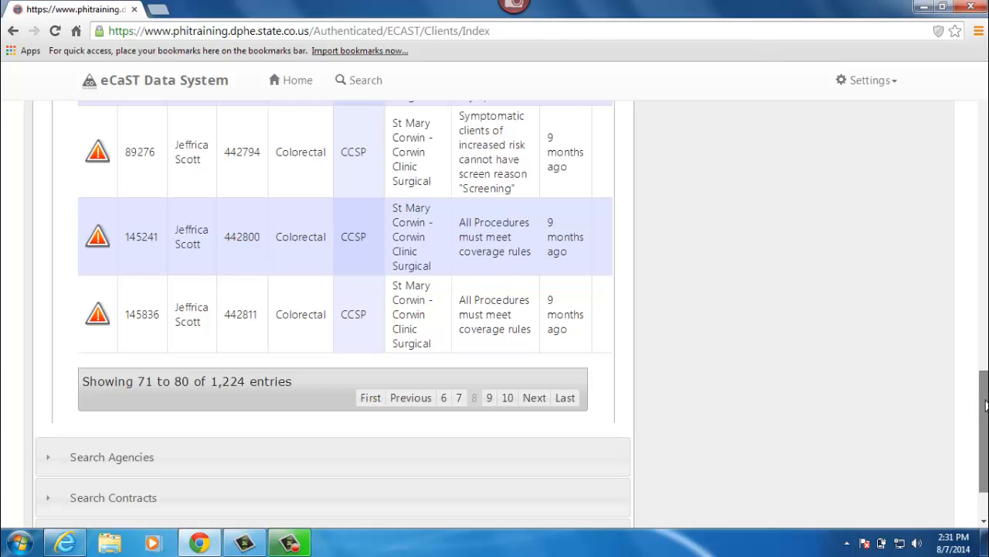
{"action": "left_click_drag", "start_coordinate": [987, 405], "coordinate": [983, 245]}
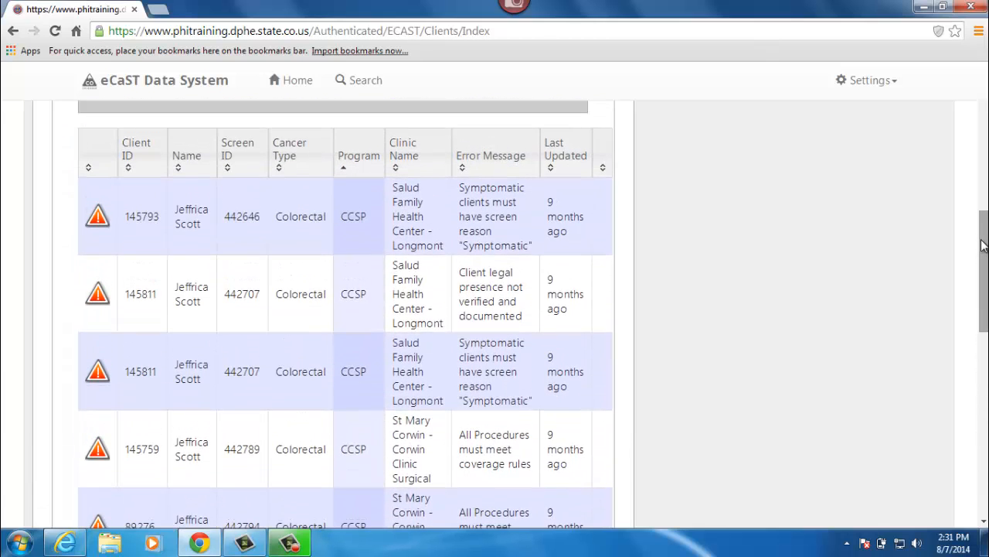